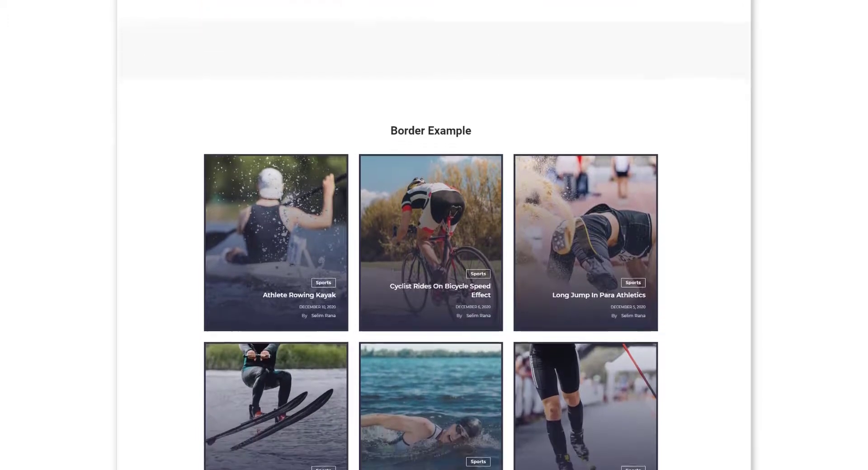
# - Look through the Border and Column Gap (15)Px post grid examples on the demo page
pyautogui.scroll(-4, 431, 235)
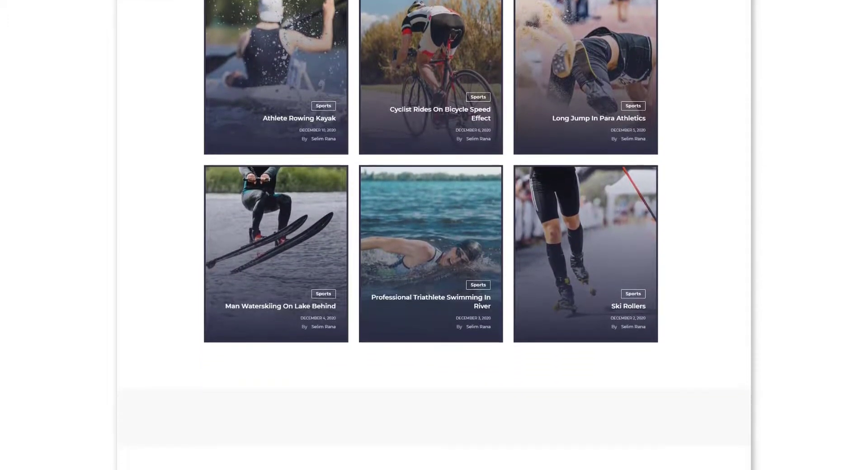
pyautogui.scroll(-3, 431, 235)
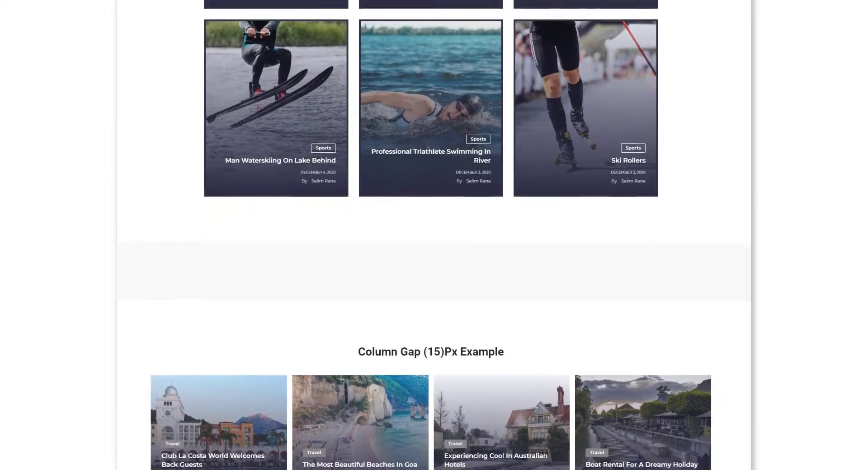
pyautogui.scroll(-2, 431, 236)
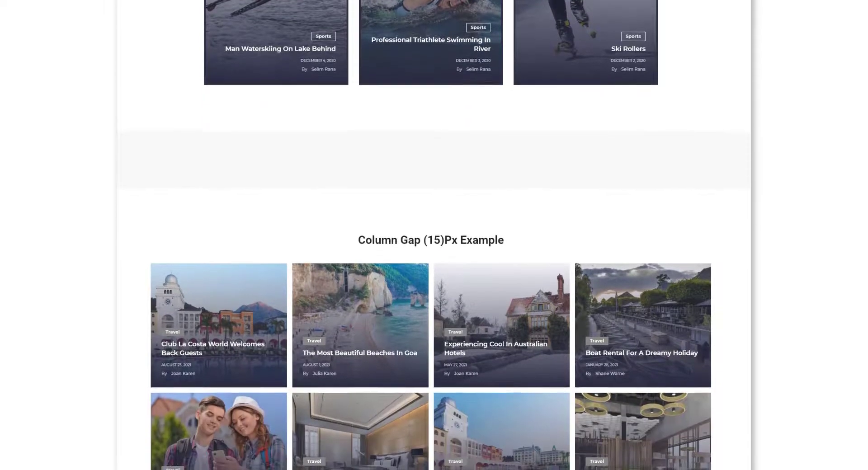
pyautogui.scroll(-1, 431, 235)
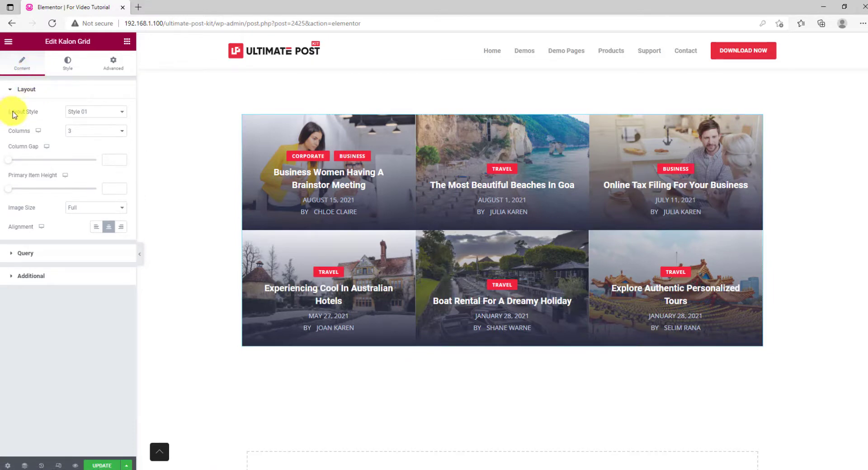
# - Try the Kalon Grid's layout styles 02, 03, 04 and 05 in turn, and settle on Style 06
pyautogui.click(92, 113)
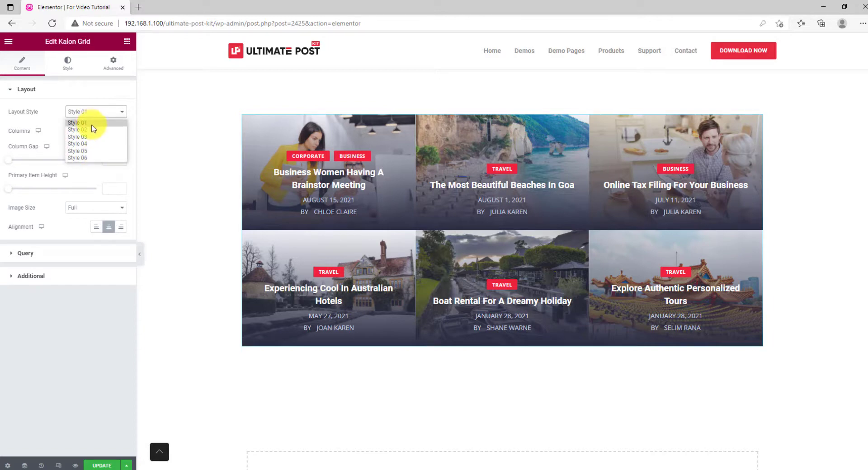
pyautogui.click(93, 131)
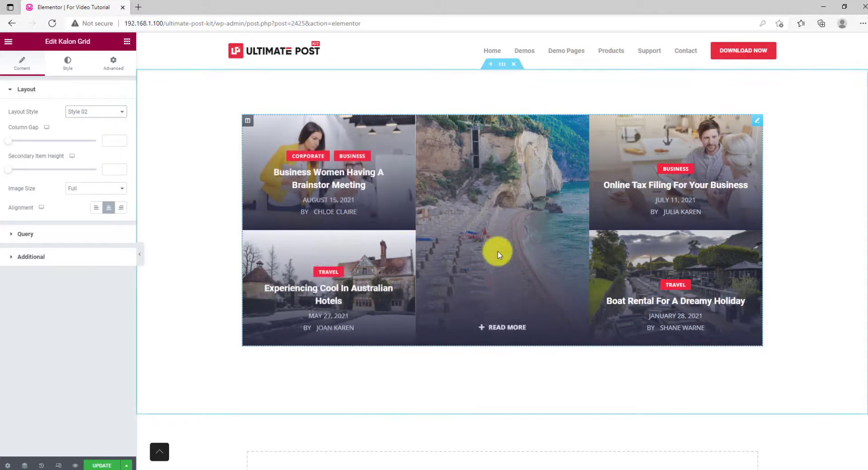
pyautogui.click(89, 114)
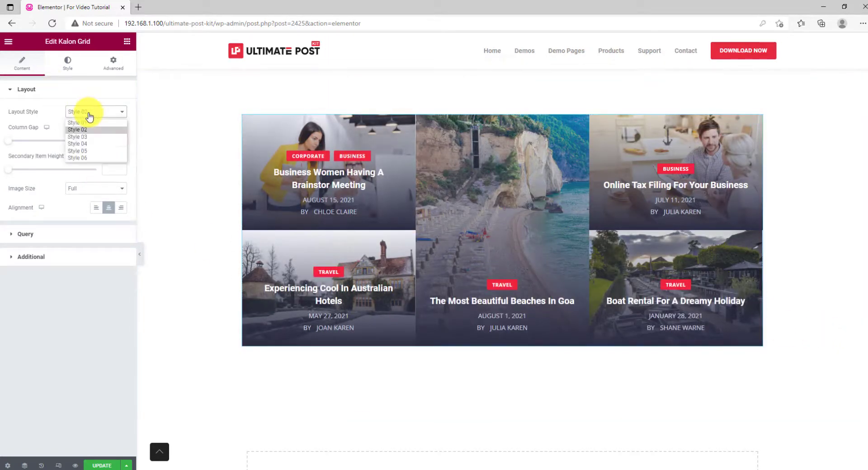
pyautogui.click(95, 136)
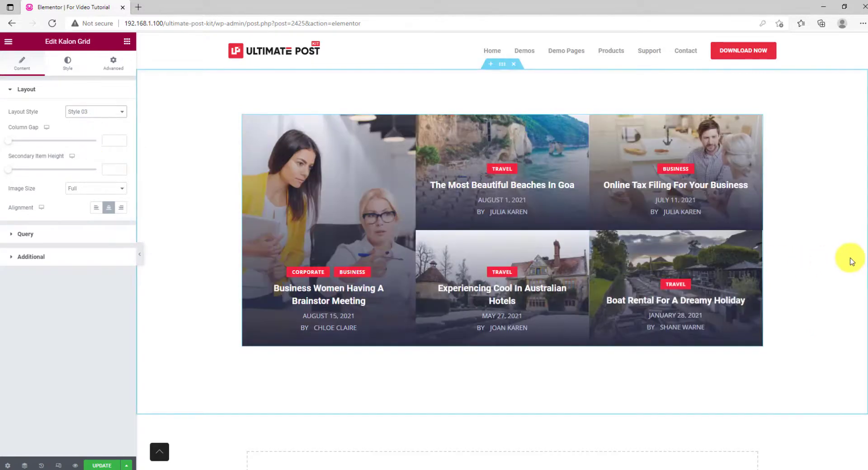
pyautogui.click(95, 112)
pyautogui.click(91, 143)
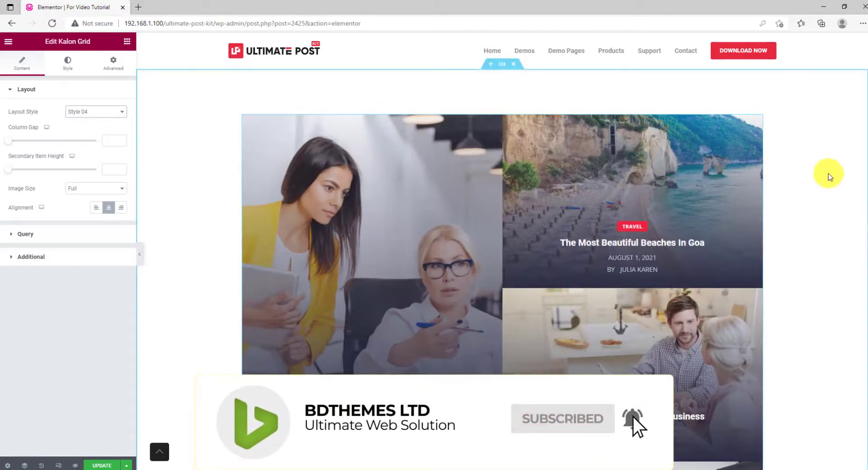
pyautogui.scroll(-5, 832, 171)
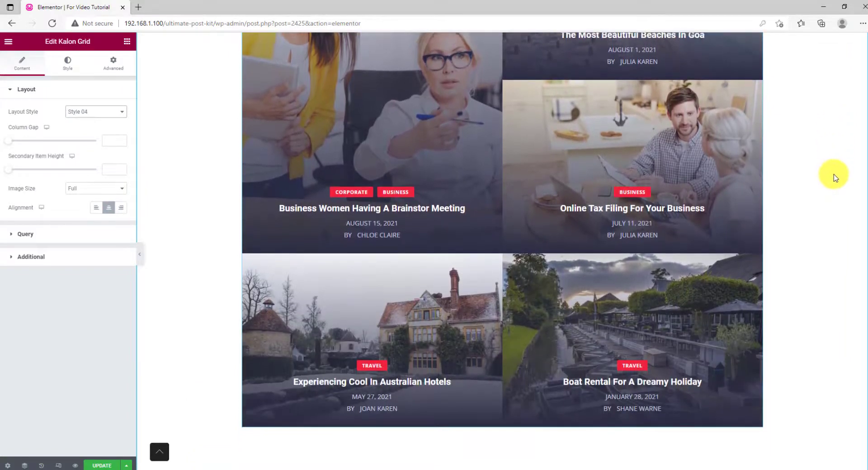
pyautogui.scroll(5, 835, 176)
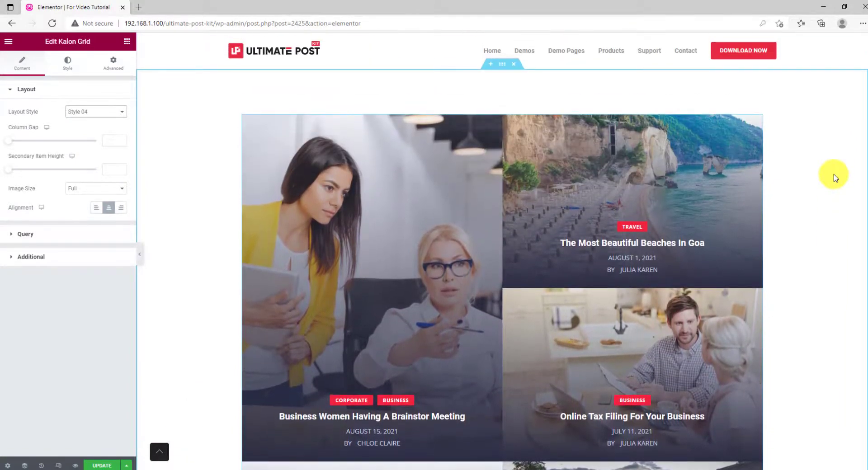
pyautogui.click(99, 114)
pyautogui.click(99, 152)
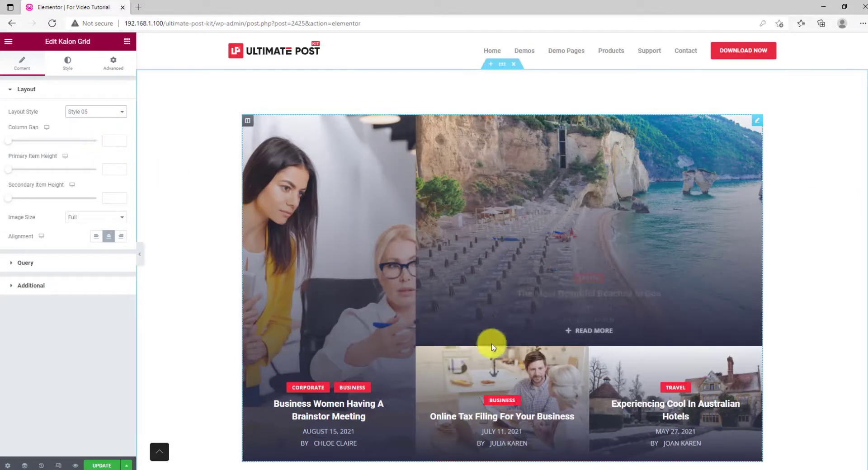
pyautogui.click(88, 112)
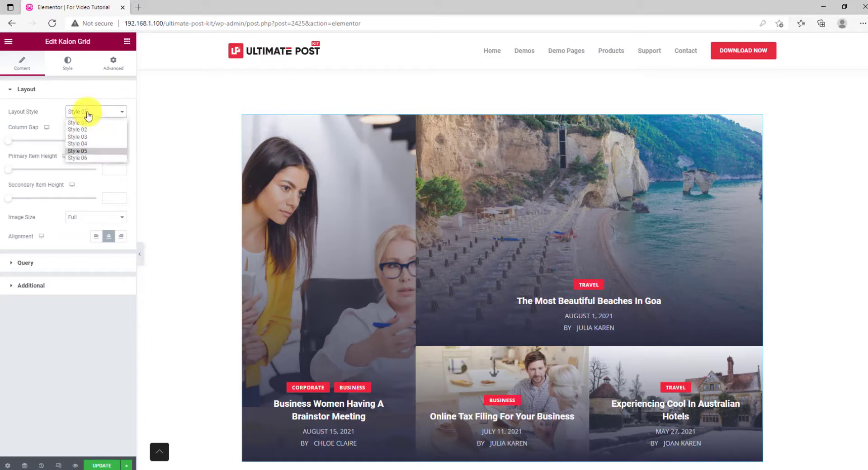
pyautogui.click(84, 158)
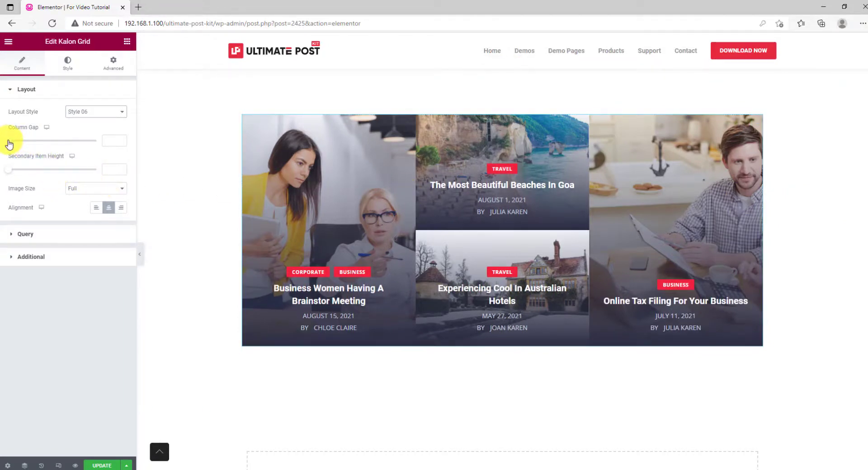
# - Set the grid's column gap to 10 and its secondary item height to 315
pyautogui.moveTo(9, 144); pyautogui.dragTo(18, 144)
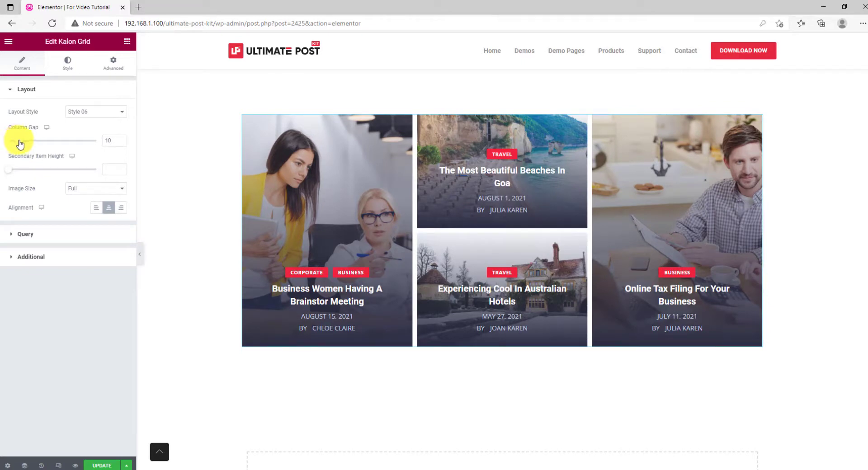
pyautogui.moveTo(11, 171); pyautogui.dragTo(30, 171)
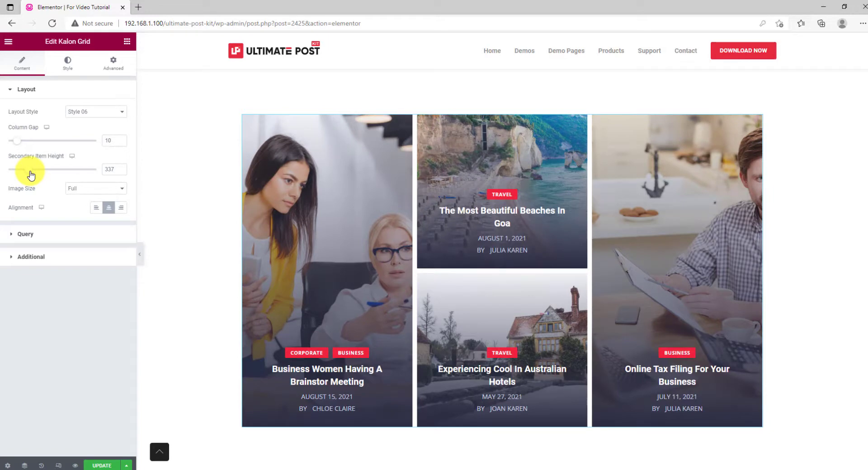
pyautogui.moveTo(31, 175); pyautogui.dragTo(28, 175)
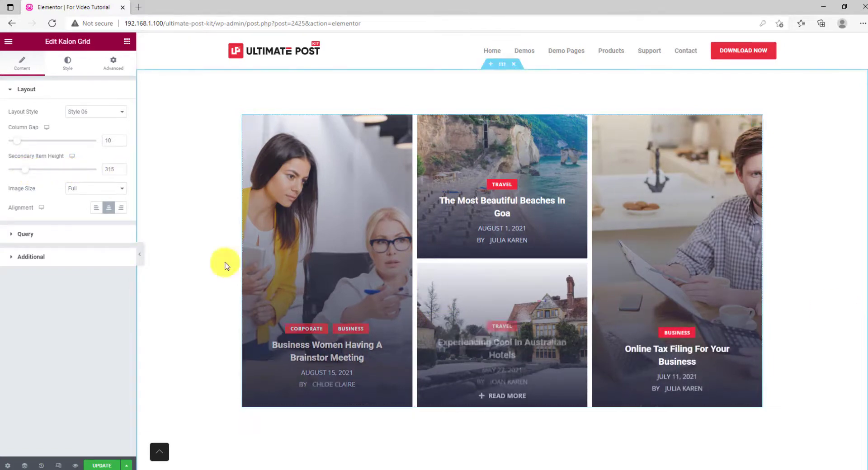
# - Review the image size options without changing them, try left alignment, and set the grid's content alignment to Right
pyautogui.click(77, 188)
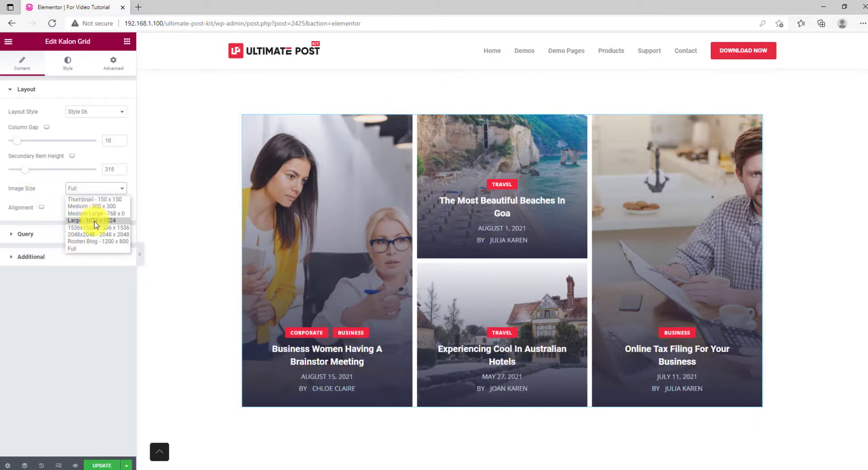
pyautogui.click(53, 199)
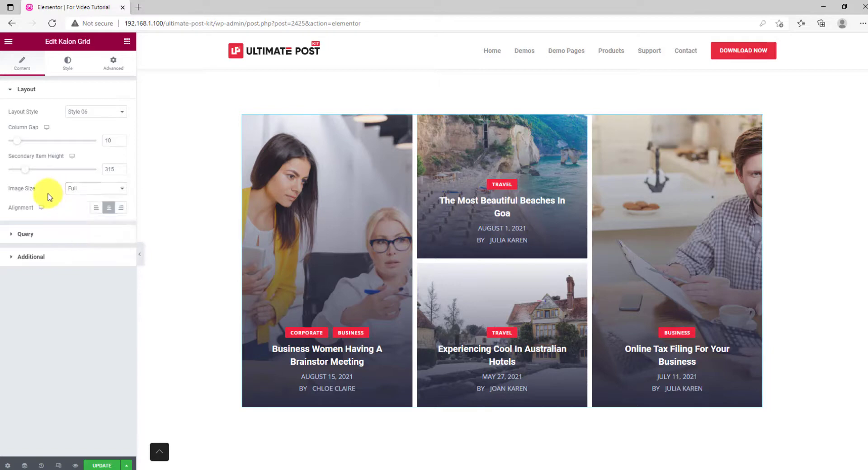
pyautogui.click(95, 209)
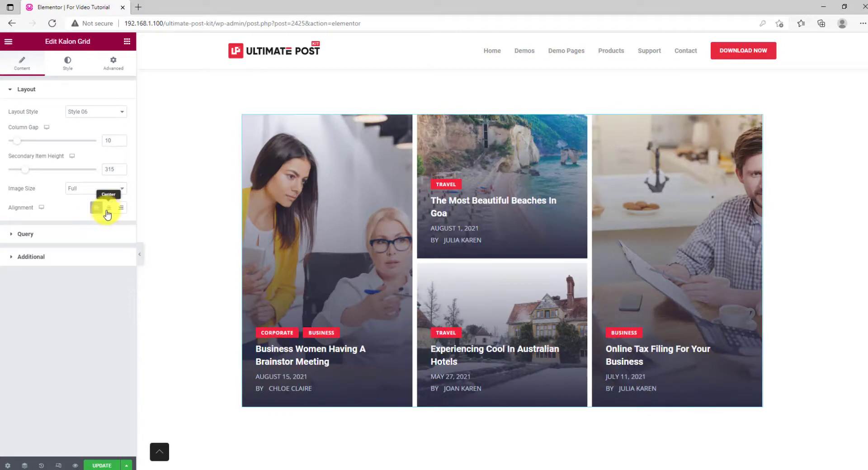
pyautogui.click(124, 212)
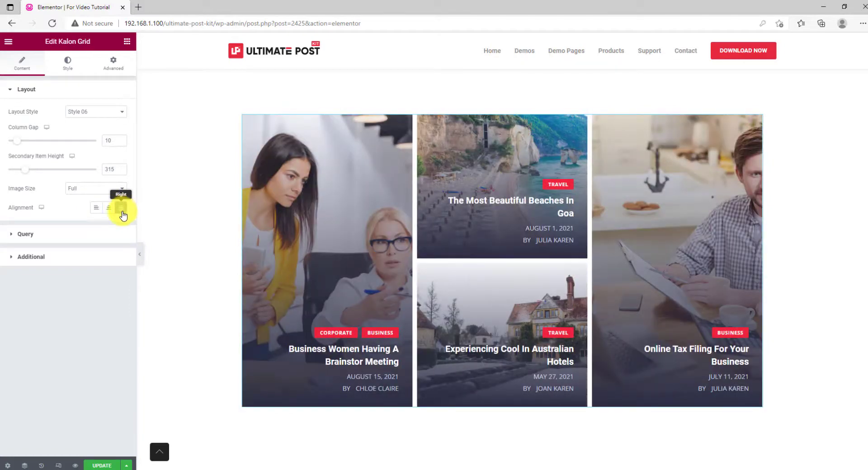
# - Raise the query's item limit to 8, inspect the extended grid, and return the limit to 4
pyautogui.click(57, 242)
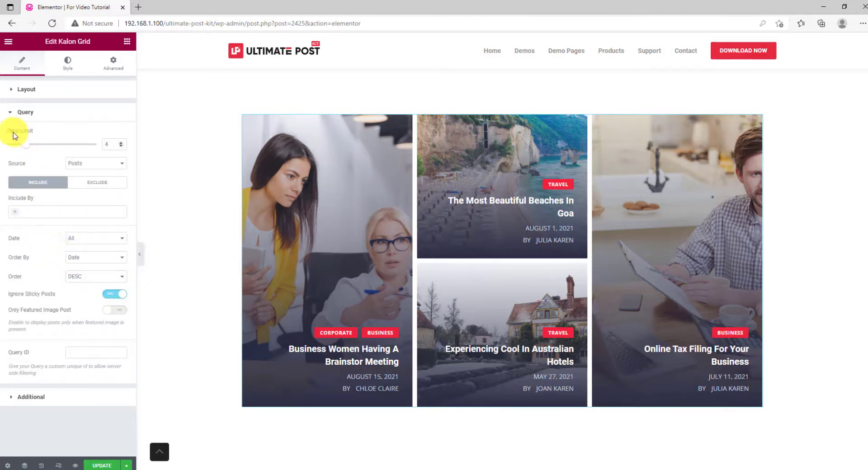
pyautogui.moveTo(35, 149); pyautogui.dragTo(38, 150)
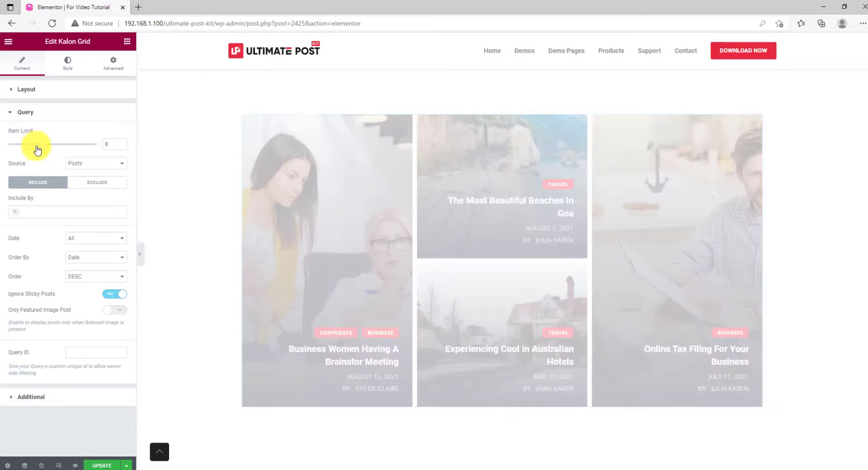
pyautogui.scroll(-6, 772, 213)
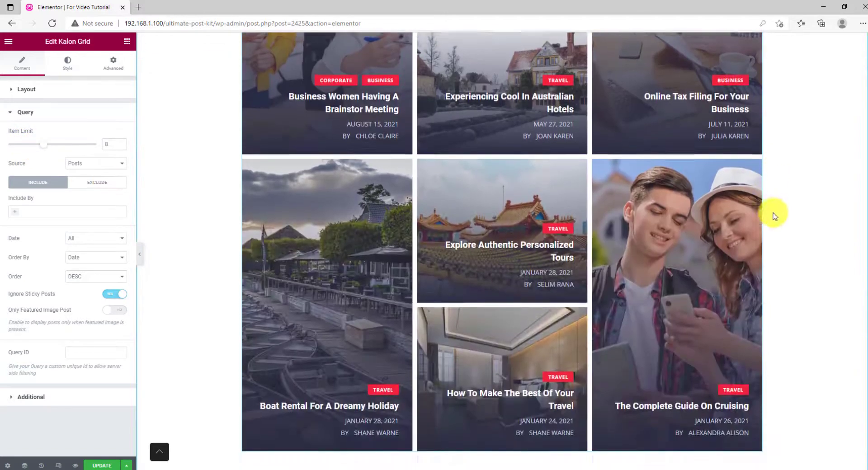
pyautogui.scroll(6, 774, 214)
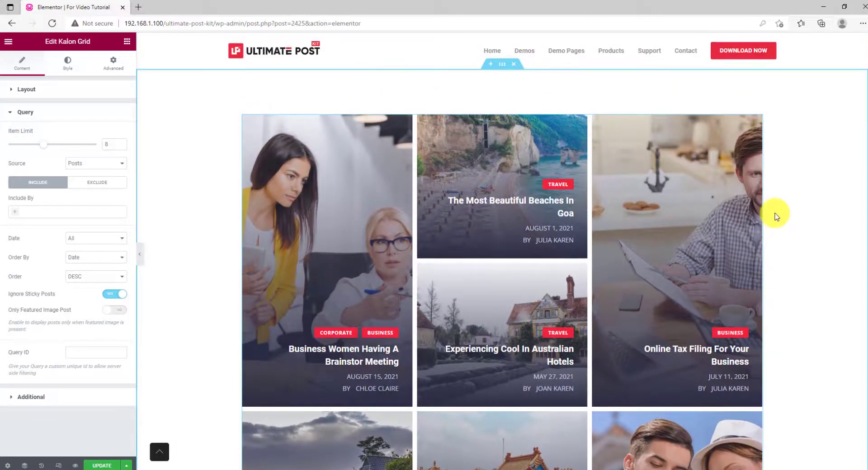
pyautogui.click(120, 147)
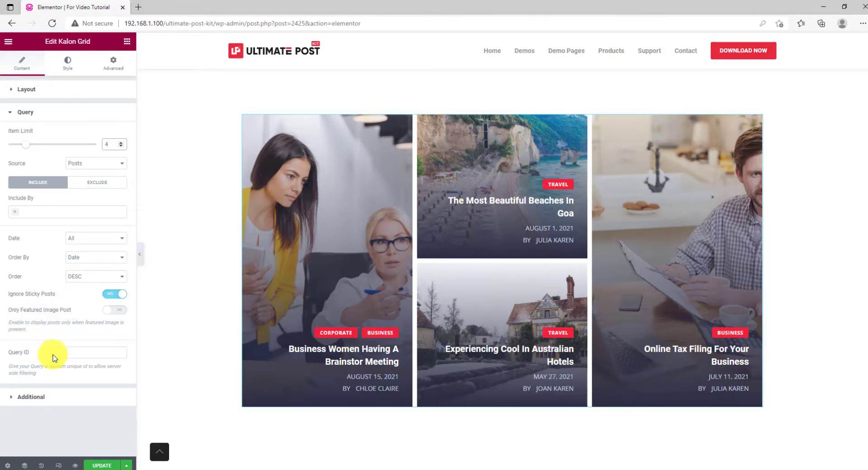
# - Turn on Show Time for the post dates in the additional settings, and turn it off again
pyautogui.click(39, 404)
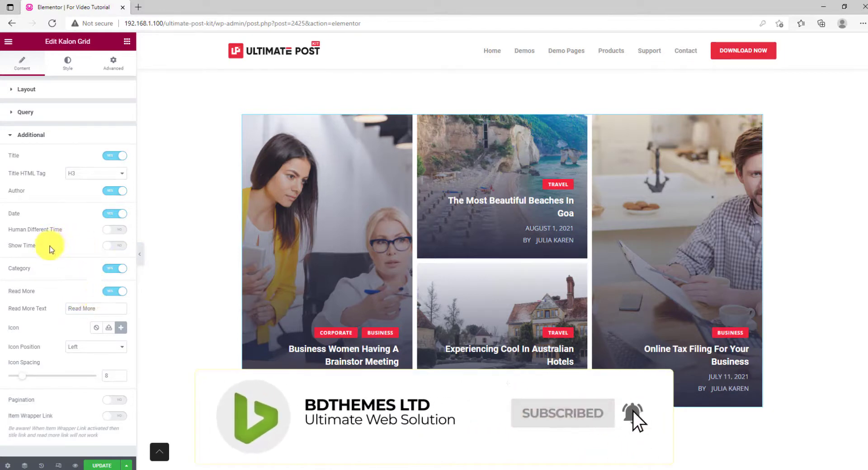
pyautogui.click(119, 246)
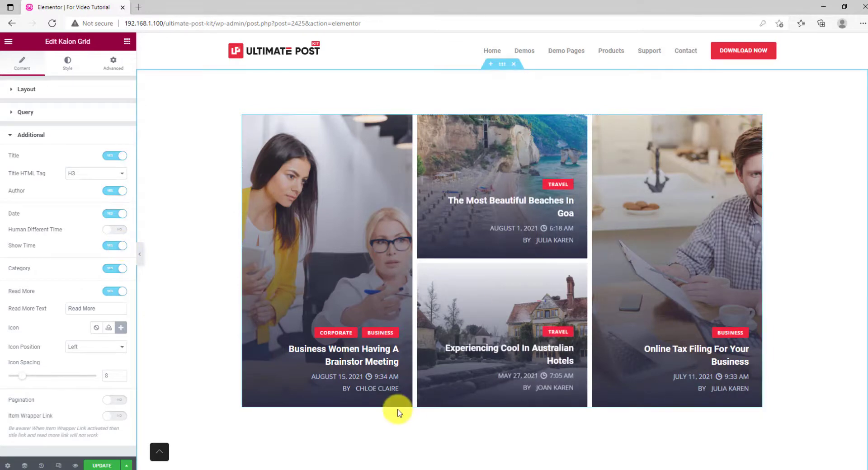
pyautogui.click(120, 248)
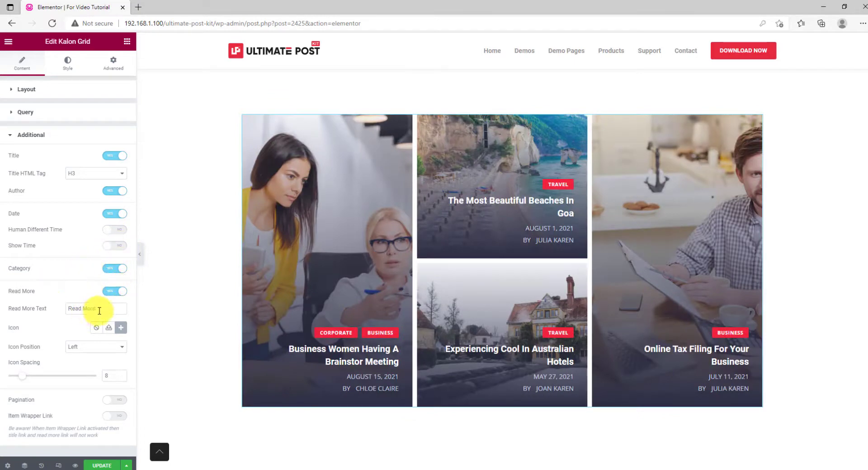
# - Examine the Read More link on the first grid card and its text setting
pyautogui.moveTo(318, 358)
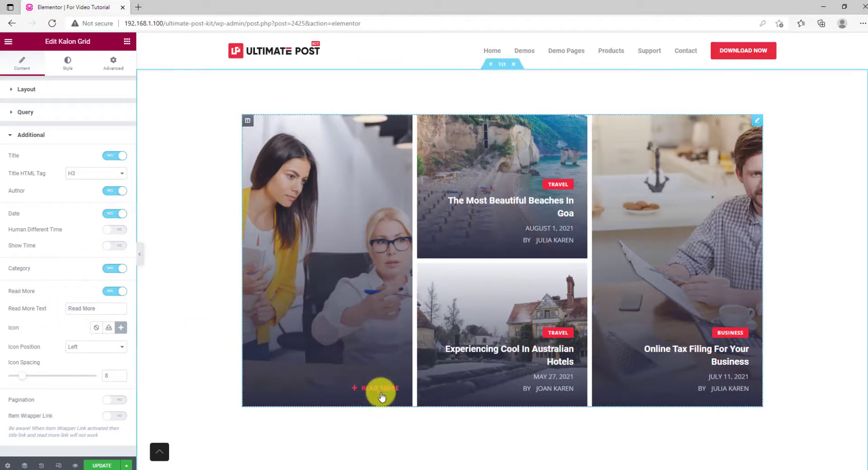
pyautogui.moveTo(102, 308); pyautogui.dragTo(53, 308)
pyautogui.click(76, 308)
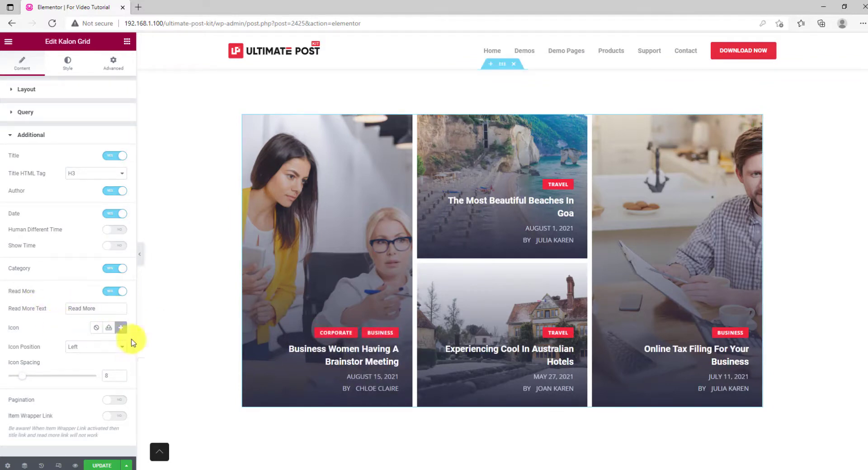
pyautogui.moveTo(355, 387)
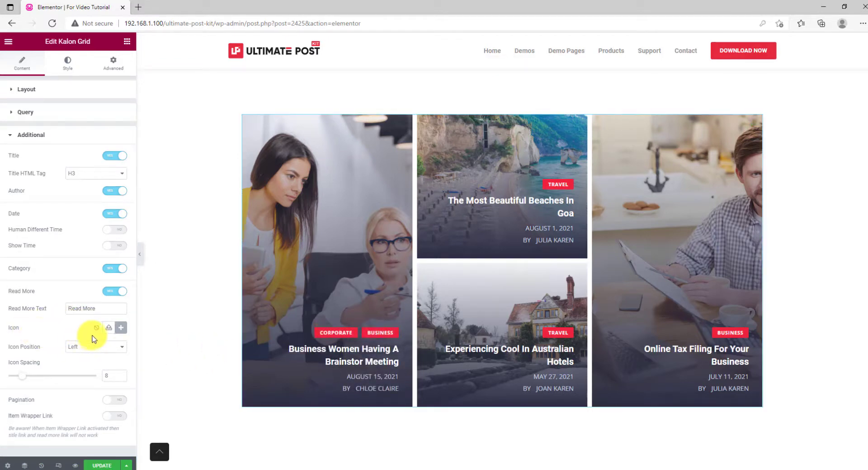
# - Find "arrow" in the icon library, insert the long right arrow as the Read More icon, and set its position to Right
pyautogui.click(121, 333)
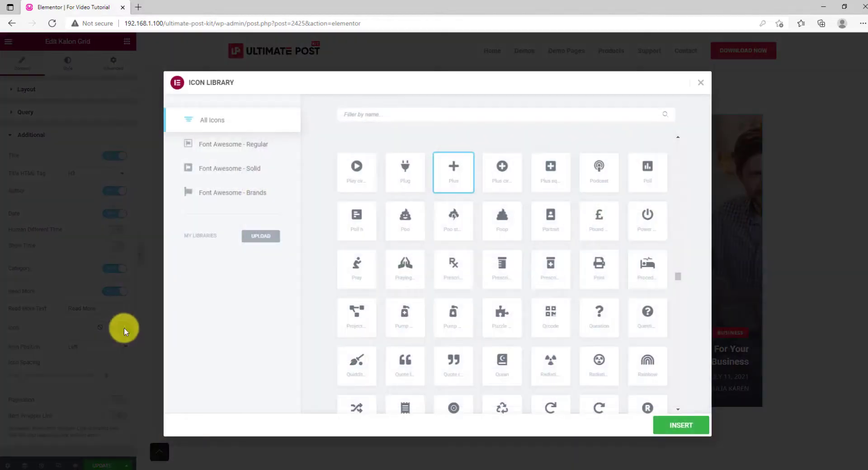
pyautogui.click(402, 113)
pyautogui.write('arr')
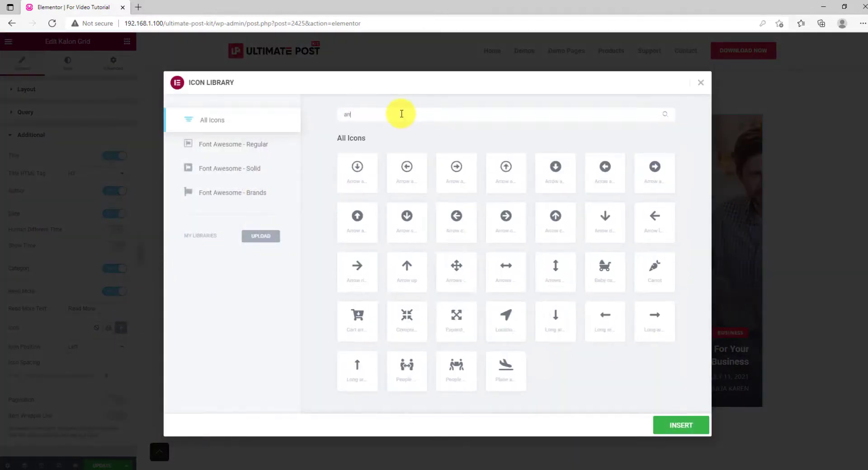
pyautogui.write('ow')
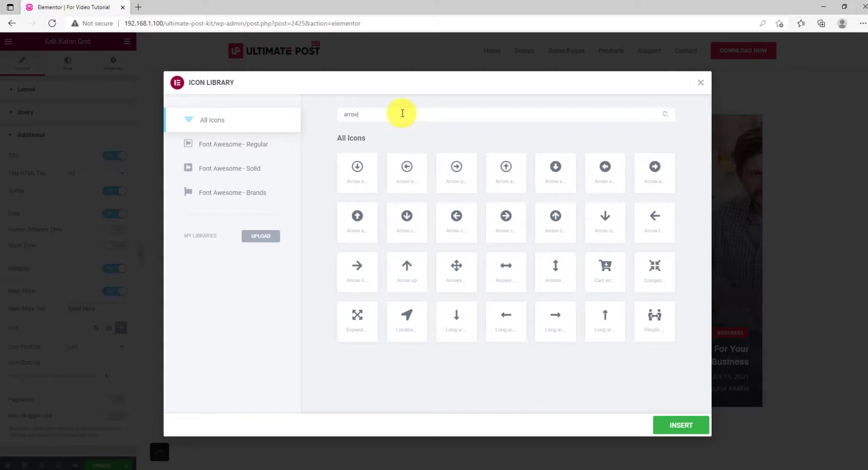
pyautogui.click(554, 317)
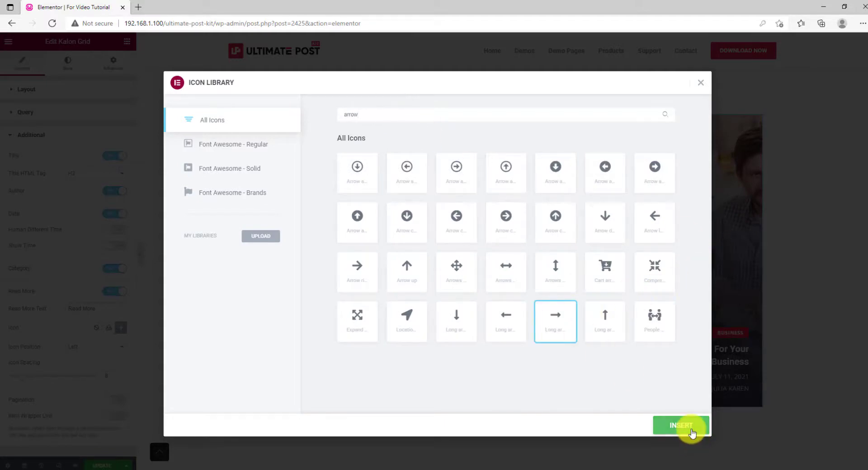
pyautogui.click(692, 433)
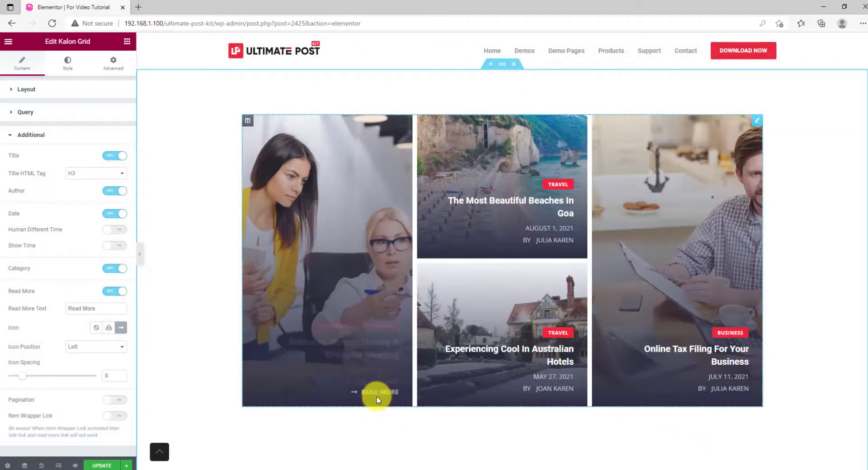
pyautogui.click(87, 349)
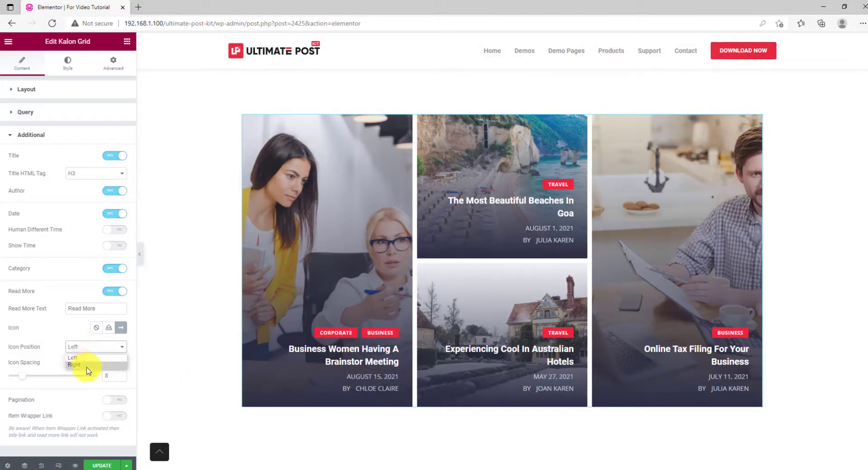
pyautogui.click(75, 365)
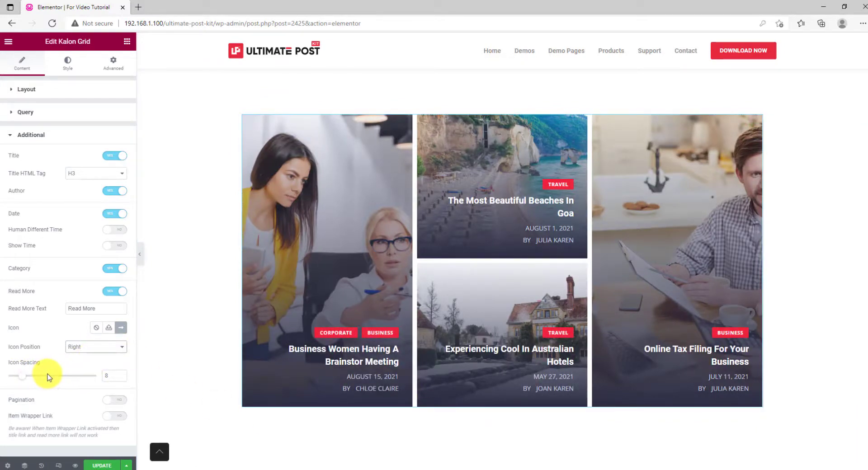
# - Turn on Pagination for the grid, and turn it off again
pyautogui.click(120, 402)
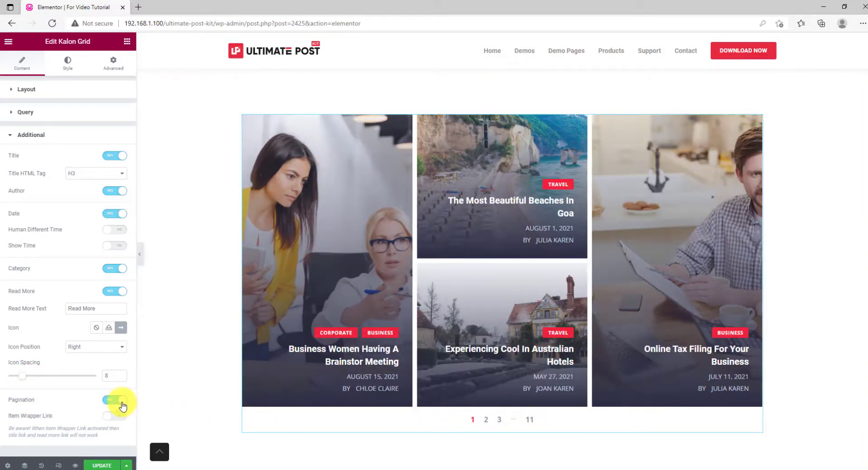
pyautogui.click(116, 400)
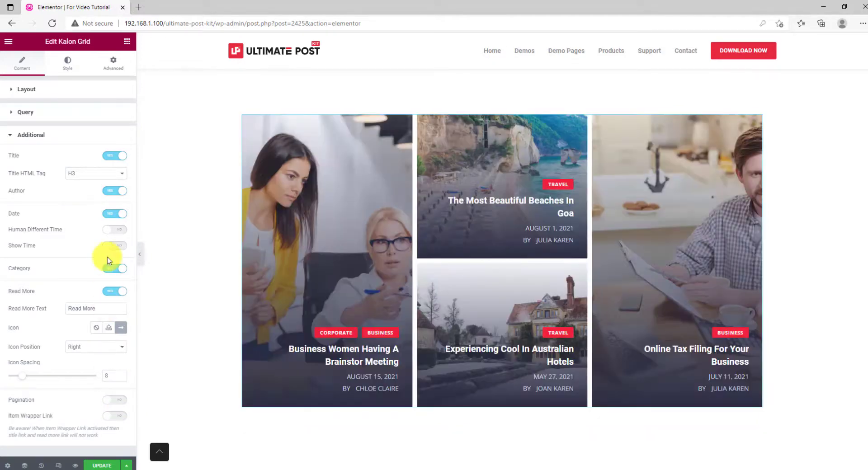
# - In the items' normal style settings, turn on Glassmorphism and switch it off again
pyautogui.click(67, 71)
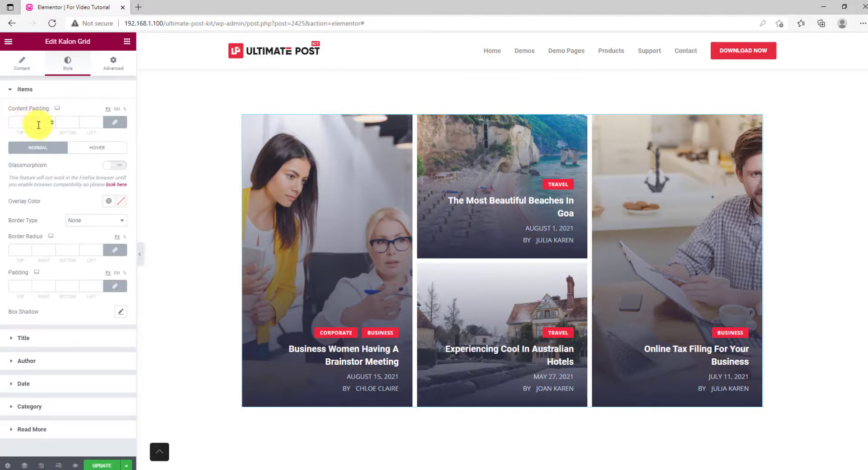
pyautogui.click(120, 165)
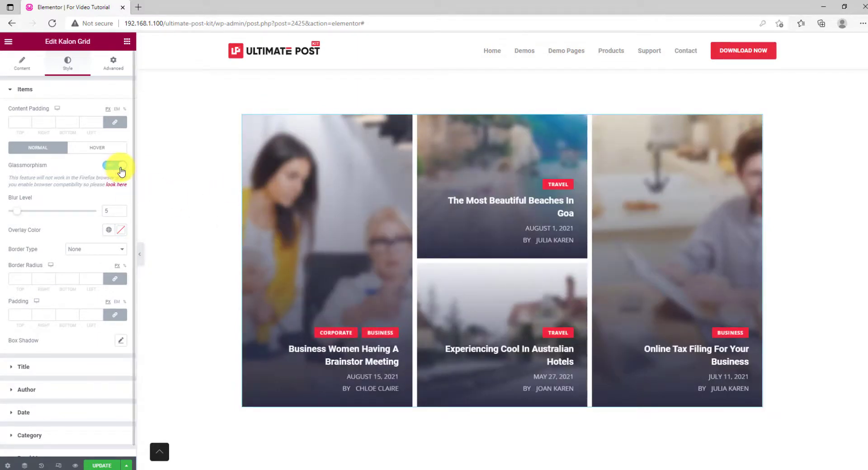
pyautogui.click(121, 167)
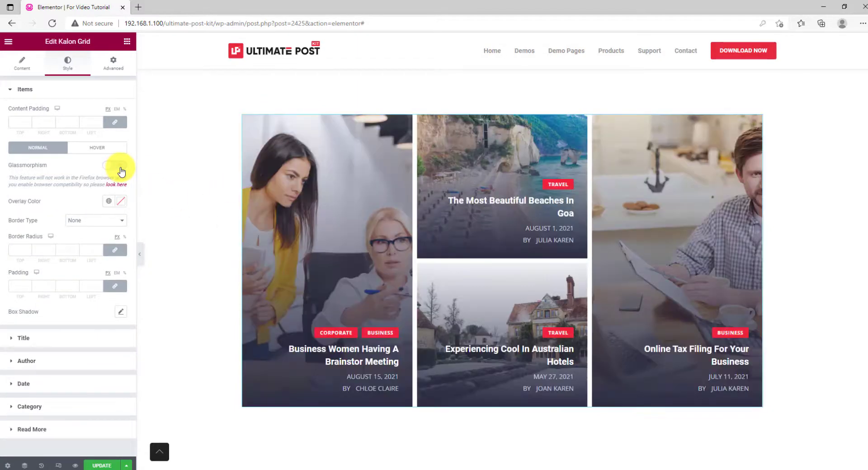
# - Set the grid items' normal overlay color to dark blue #08354A
pyautogui.click(123, 204)
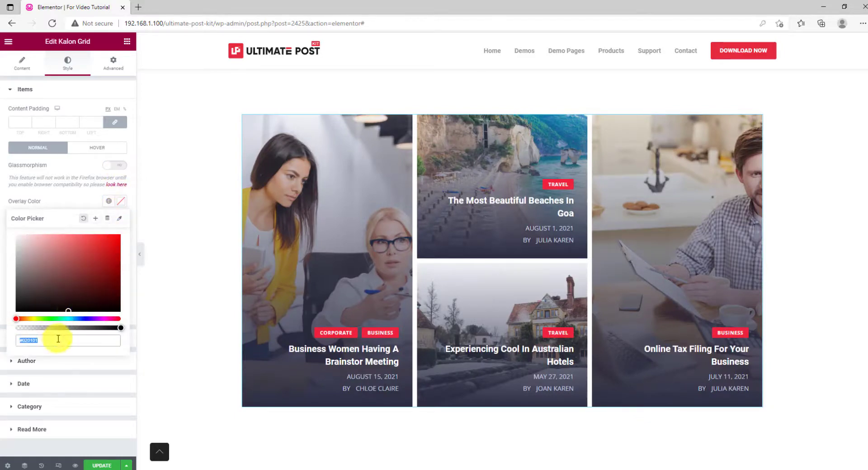
pyautogui.write('#08354A')
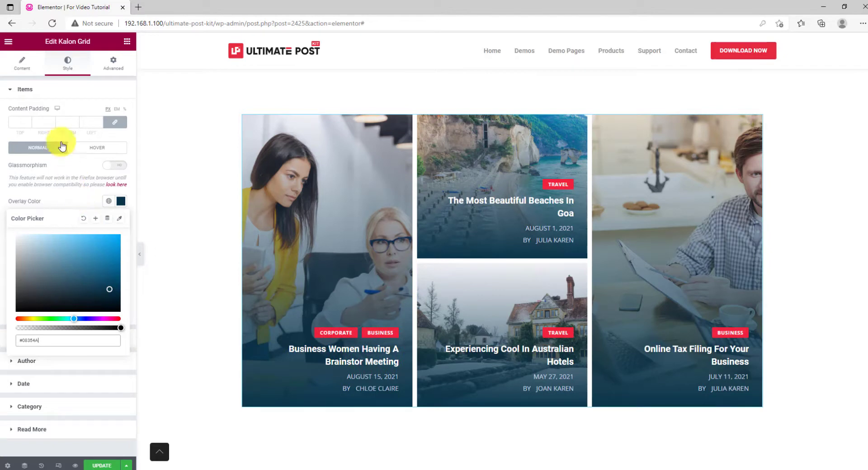
pyautogui.click(70, 93)
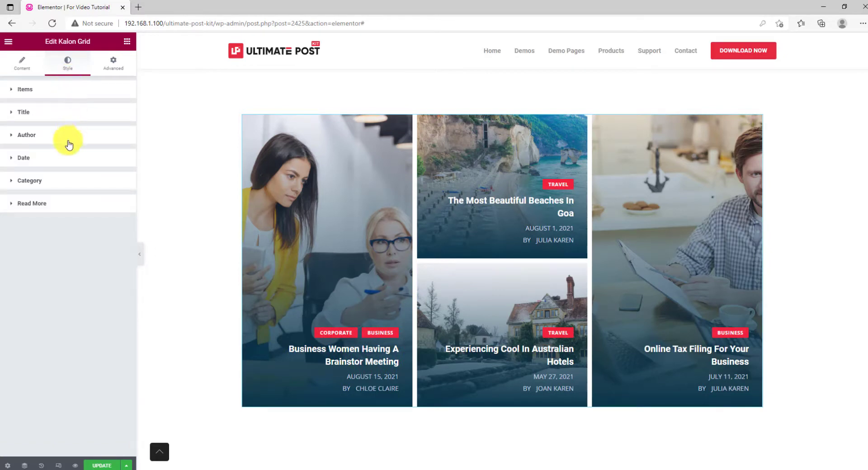
# - Give the category badges a Classic background in the blue shade #207498
pyautogui.click(67, 187)
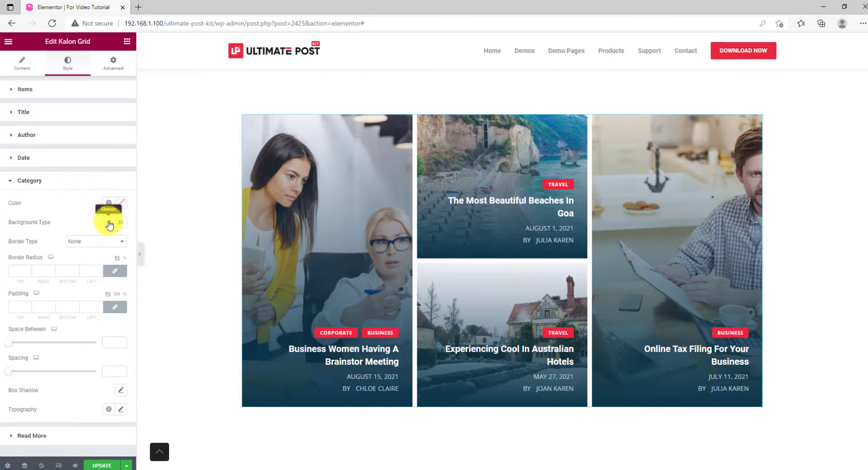
pyautogui.click(110, 223)
pyautogui.click(112, 226)
pyautogui.click(112, 226)
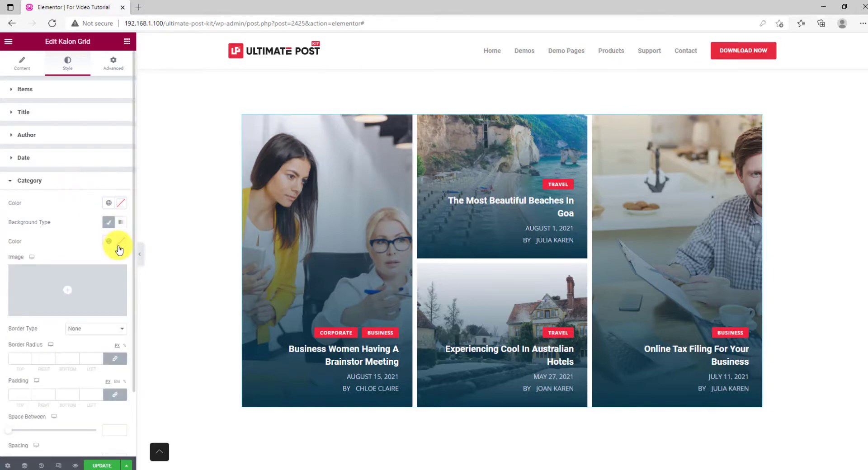
pyautogui.click(121, 241)
pyautogui.hotkey('ctrl', 'v')
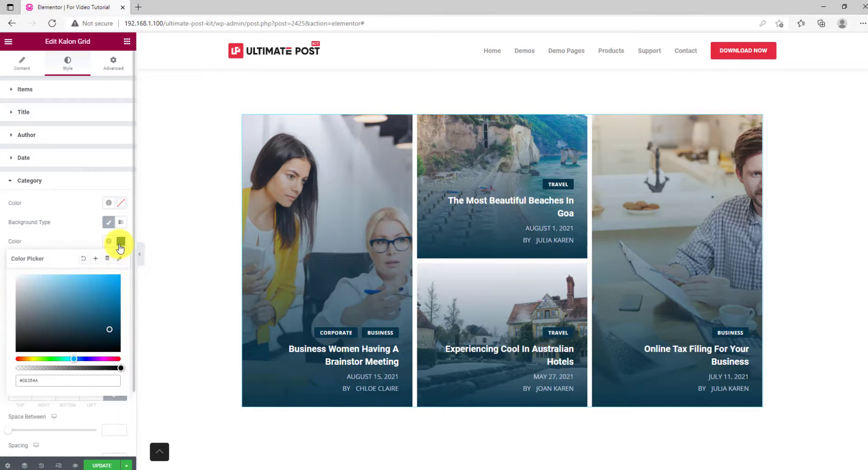
pyautogui.click(102, 307)
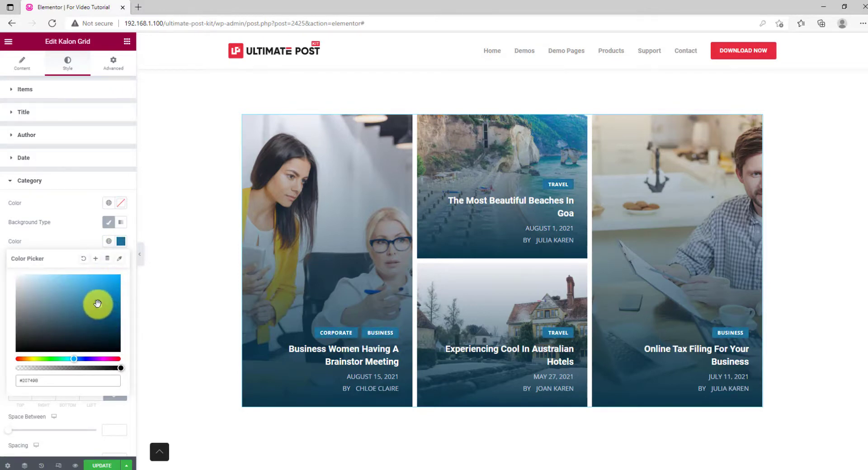
pyautogui.click(71, 238)
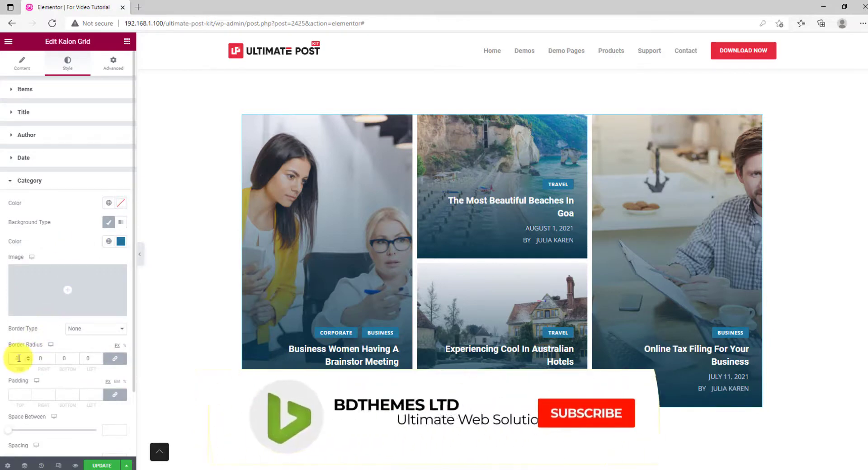
pyautogui.click(66, 185)
# - Set the Read More link's hover color to light blue #72BFE3 and preview the link on the first grid card
pyautogui.click(61, 206)
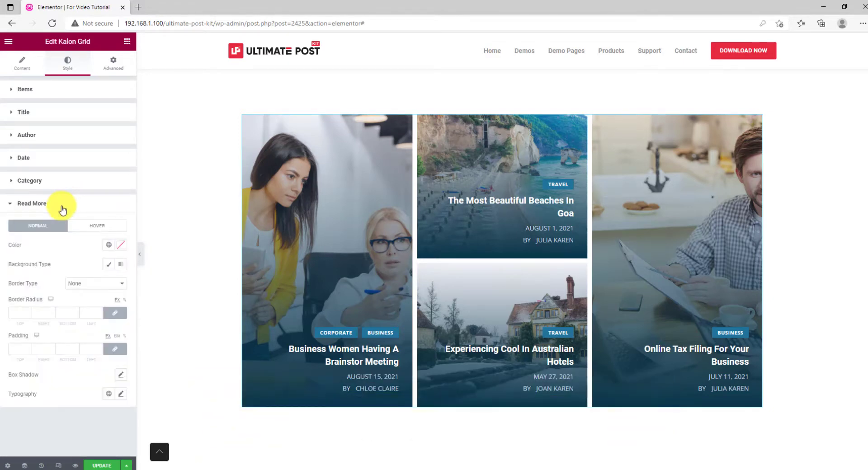
pyautogui.click(101, 226)
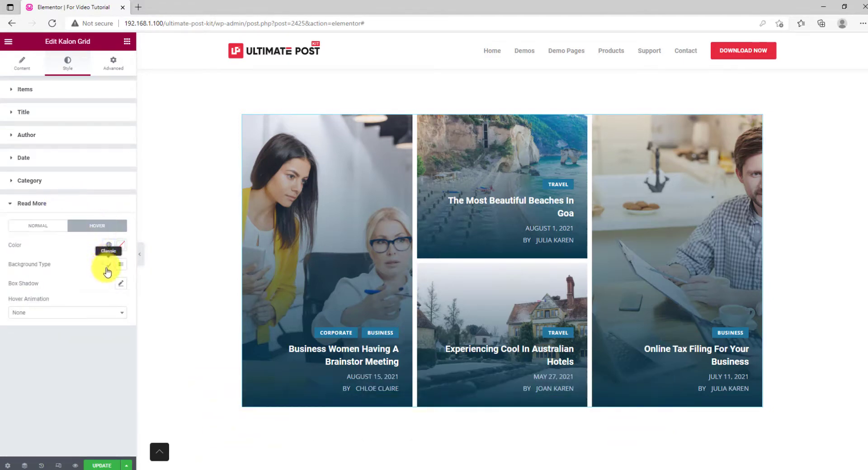
pyautogui.click(121, 247)
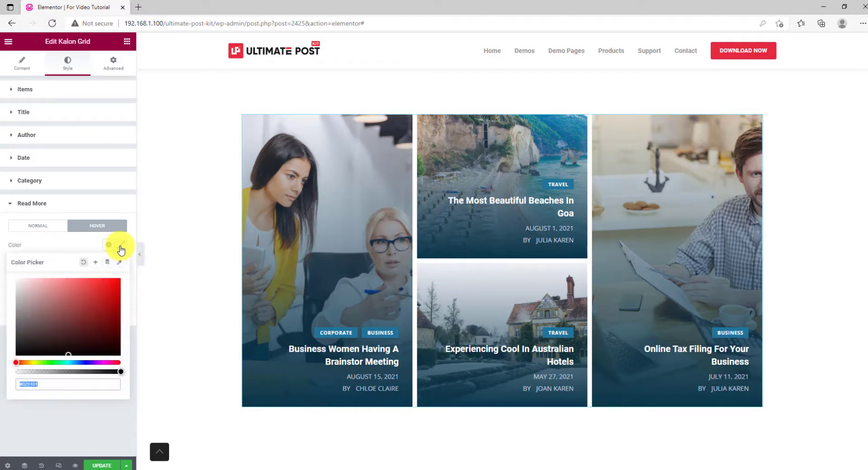
pyautogui.write('#70B8D4')
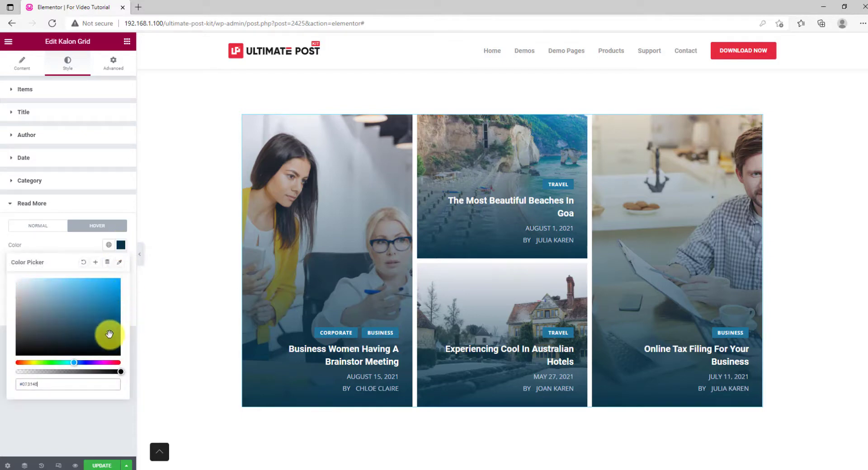
pyautogui.moveTo(335, 388)
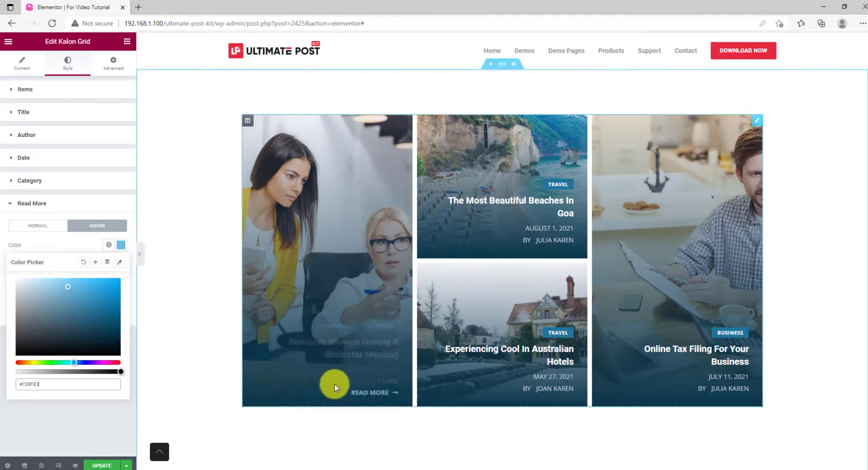
# - Hide the editor sidebar and examine the hover effect and Read More links on the grid cards
pyautogui.click(140, 254)
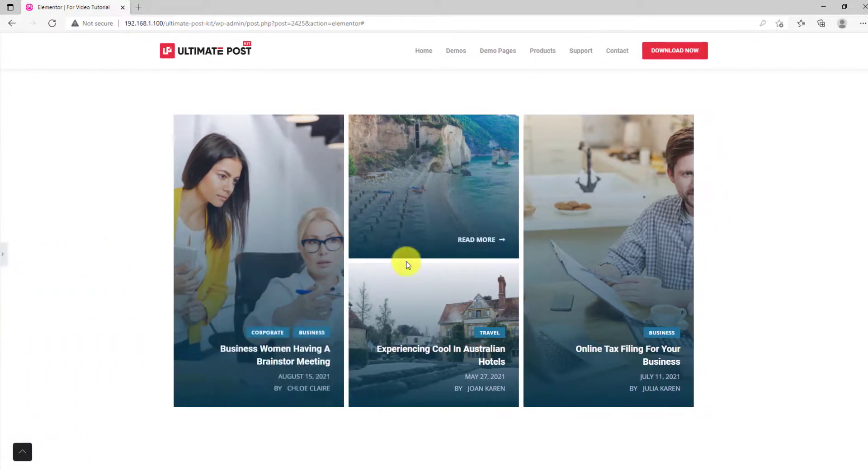
pyautogui.moveTo(457, 343)
pyautogui.moveTo(665, 386)
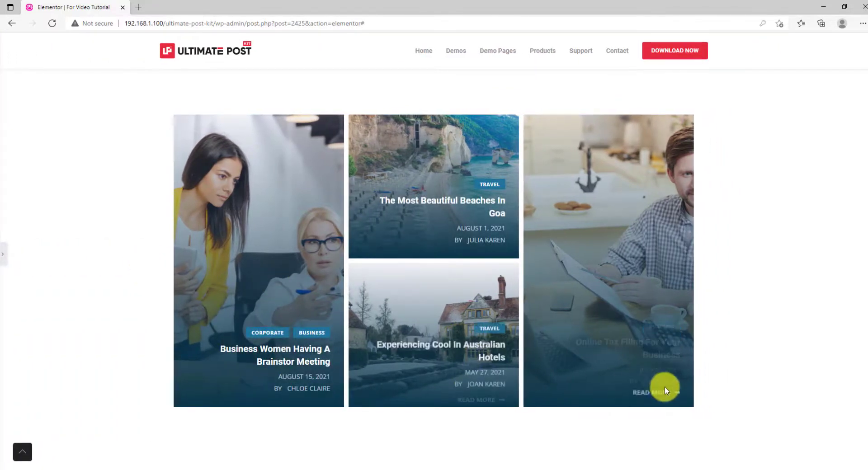